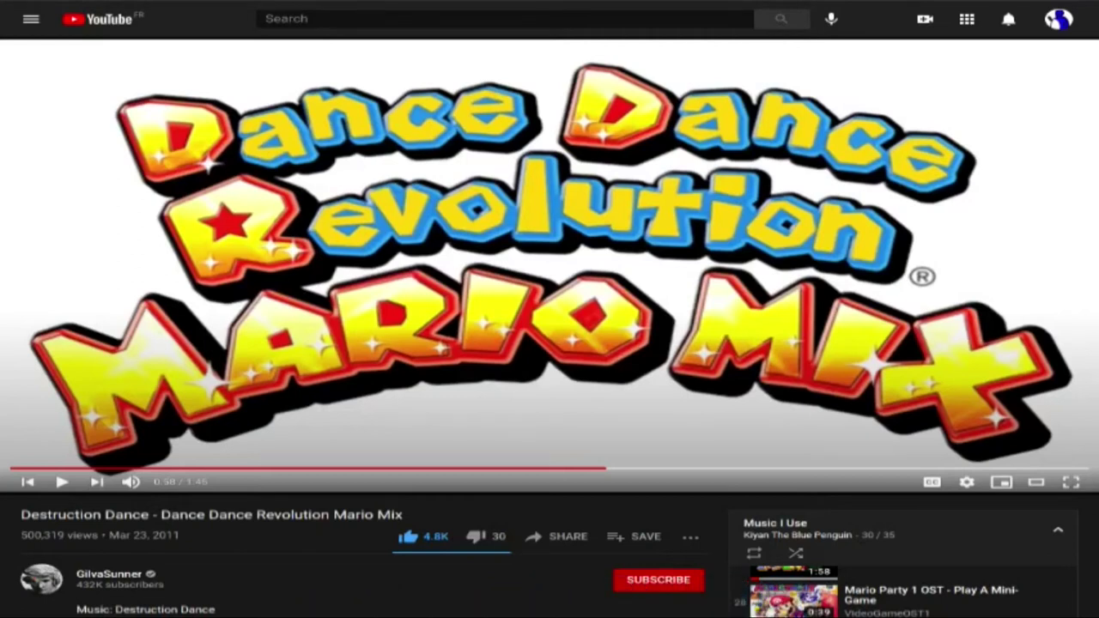
Step: Go to your own channel page via 'Your channel' in the avatar account menu
left_click(1058, 19)
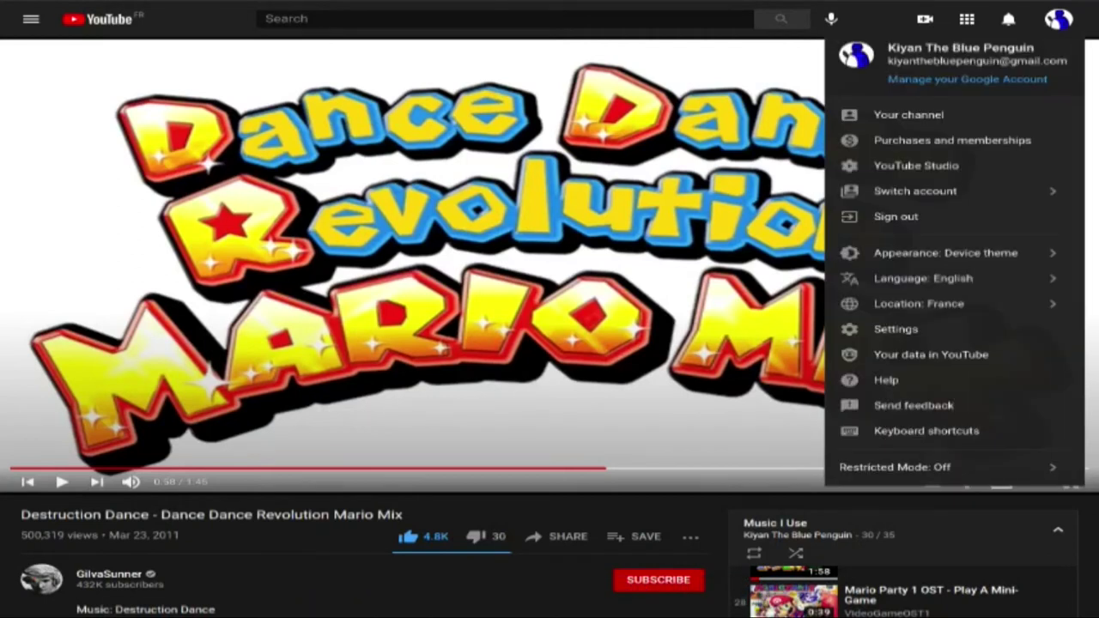
left_click(909, 114)
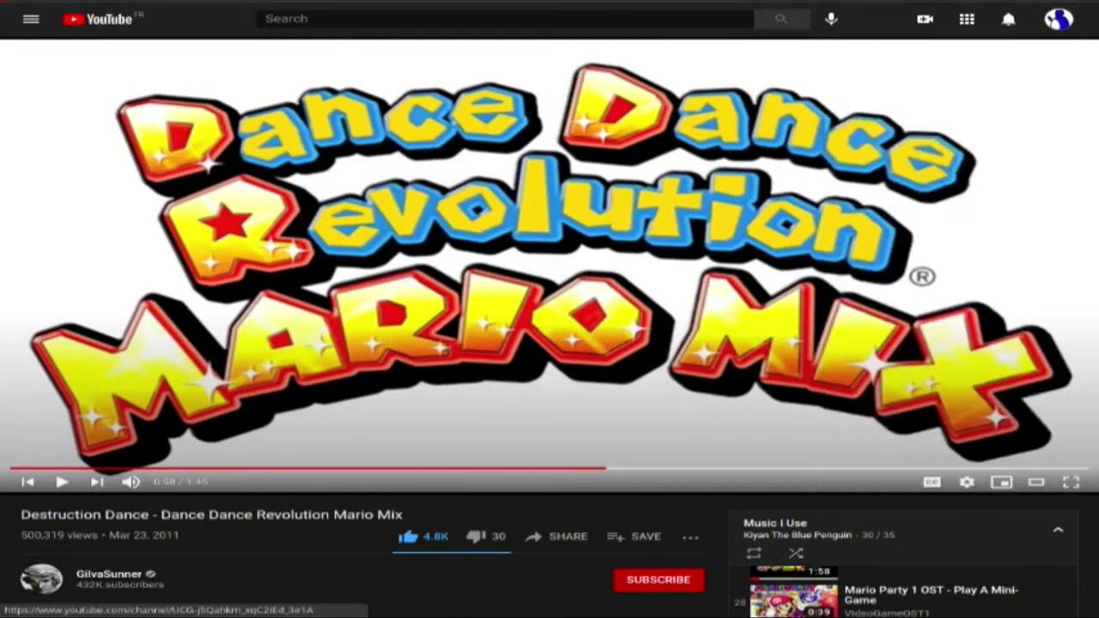